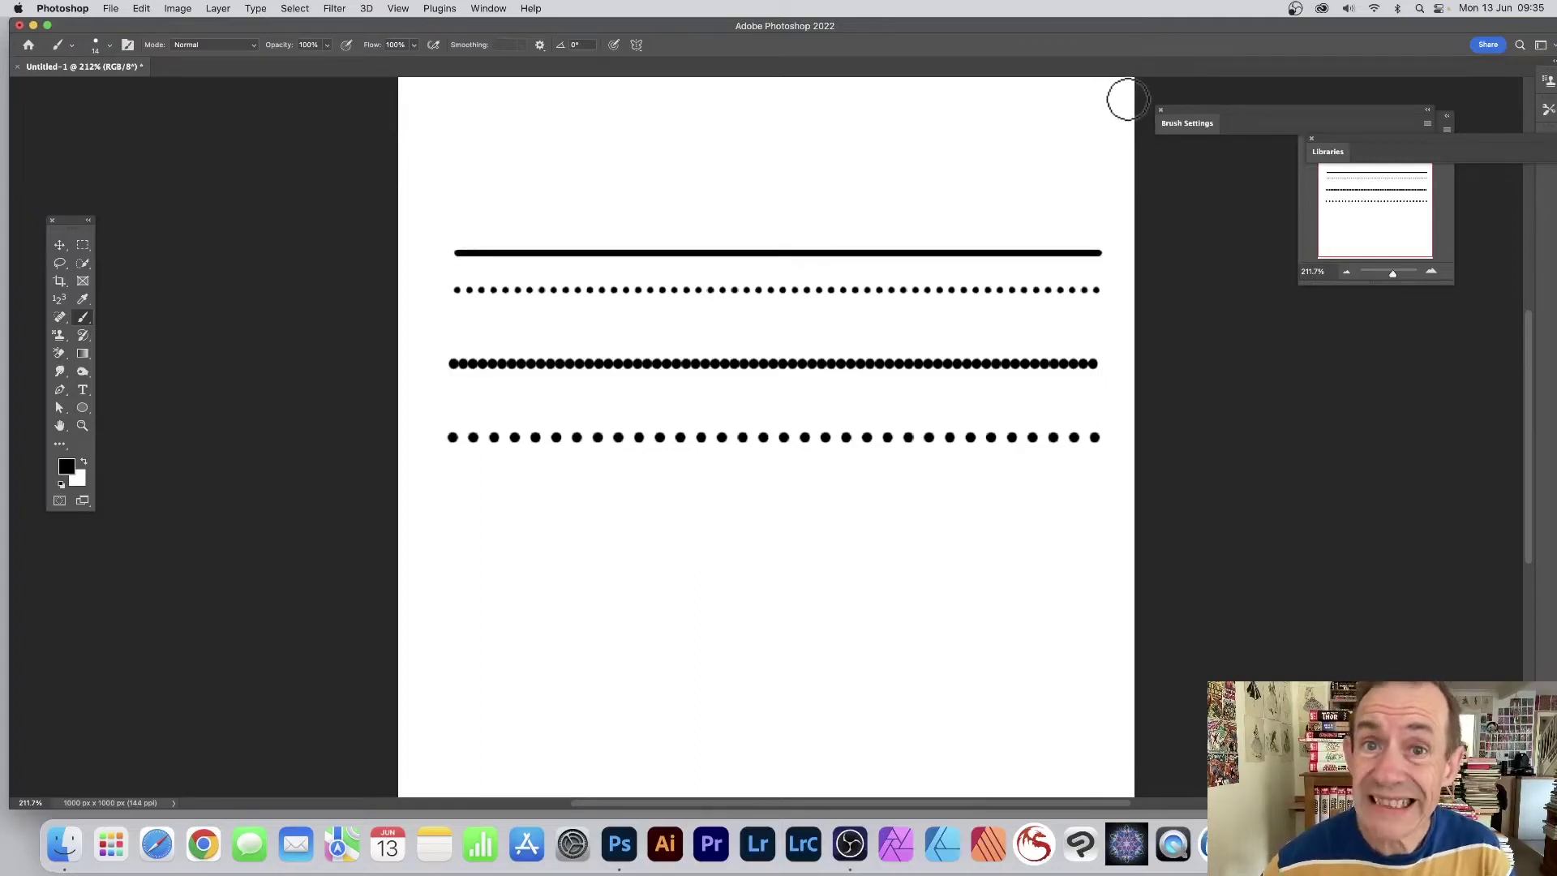
# Add a guide layout of 10 evenly spaced rows and no columns to the canvas.
pyautogui.click(402, 9)
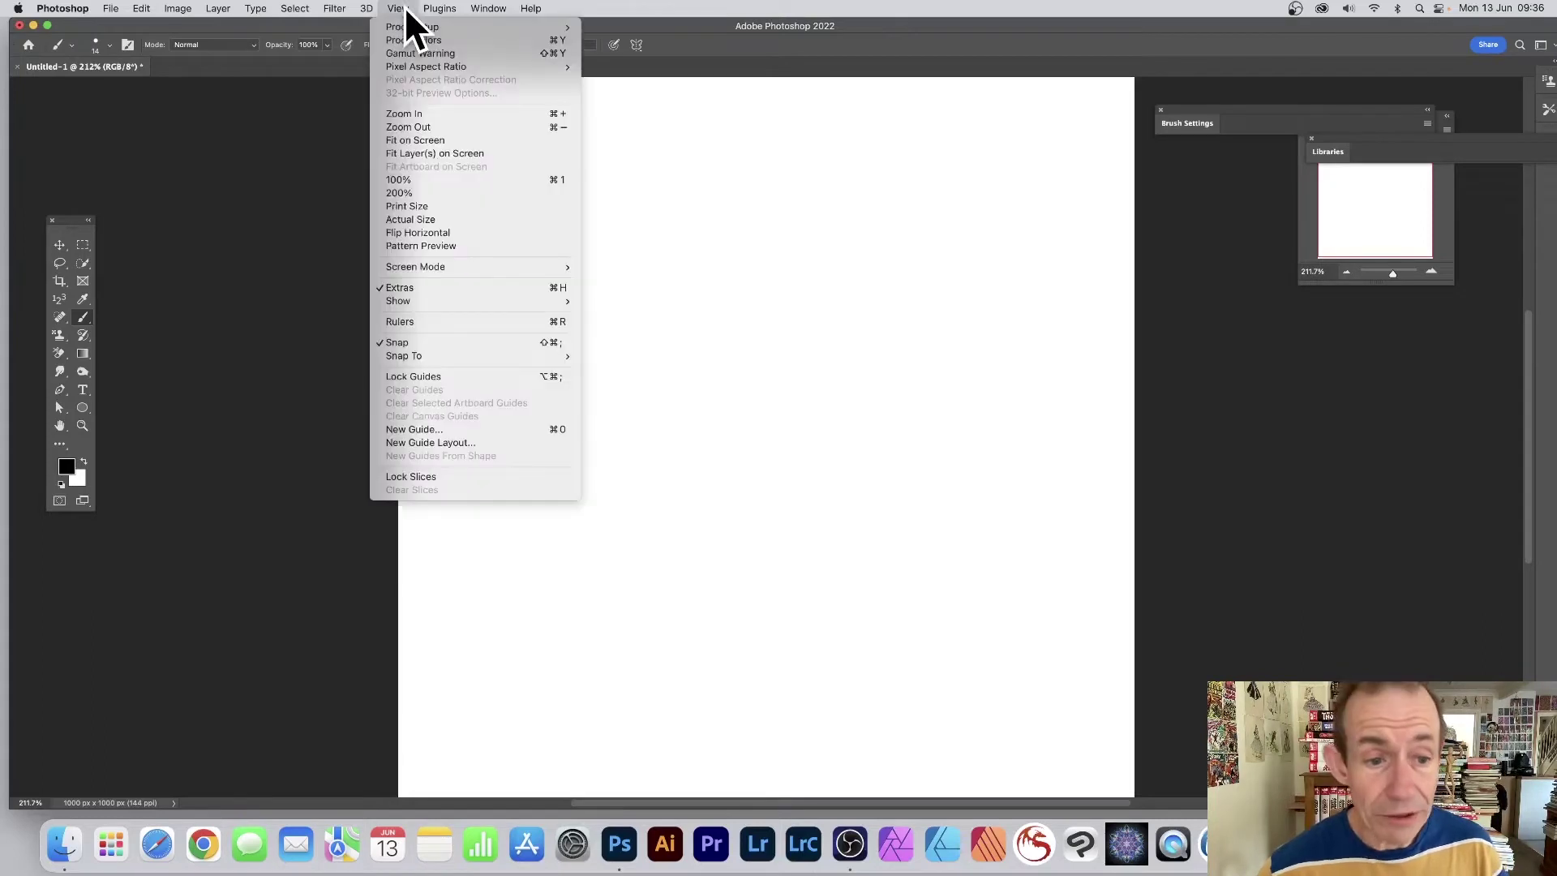
pyautogui.click(423, 444)
pyautogui.moveTo(1070, 243); pyautogui.dragTo(805, 225)
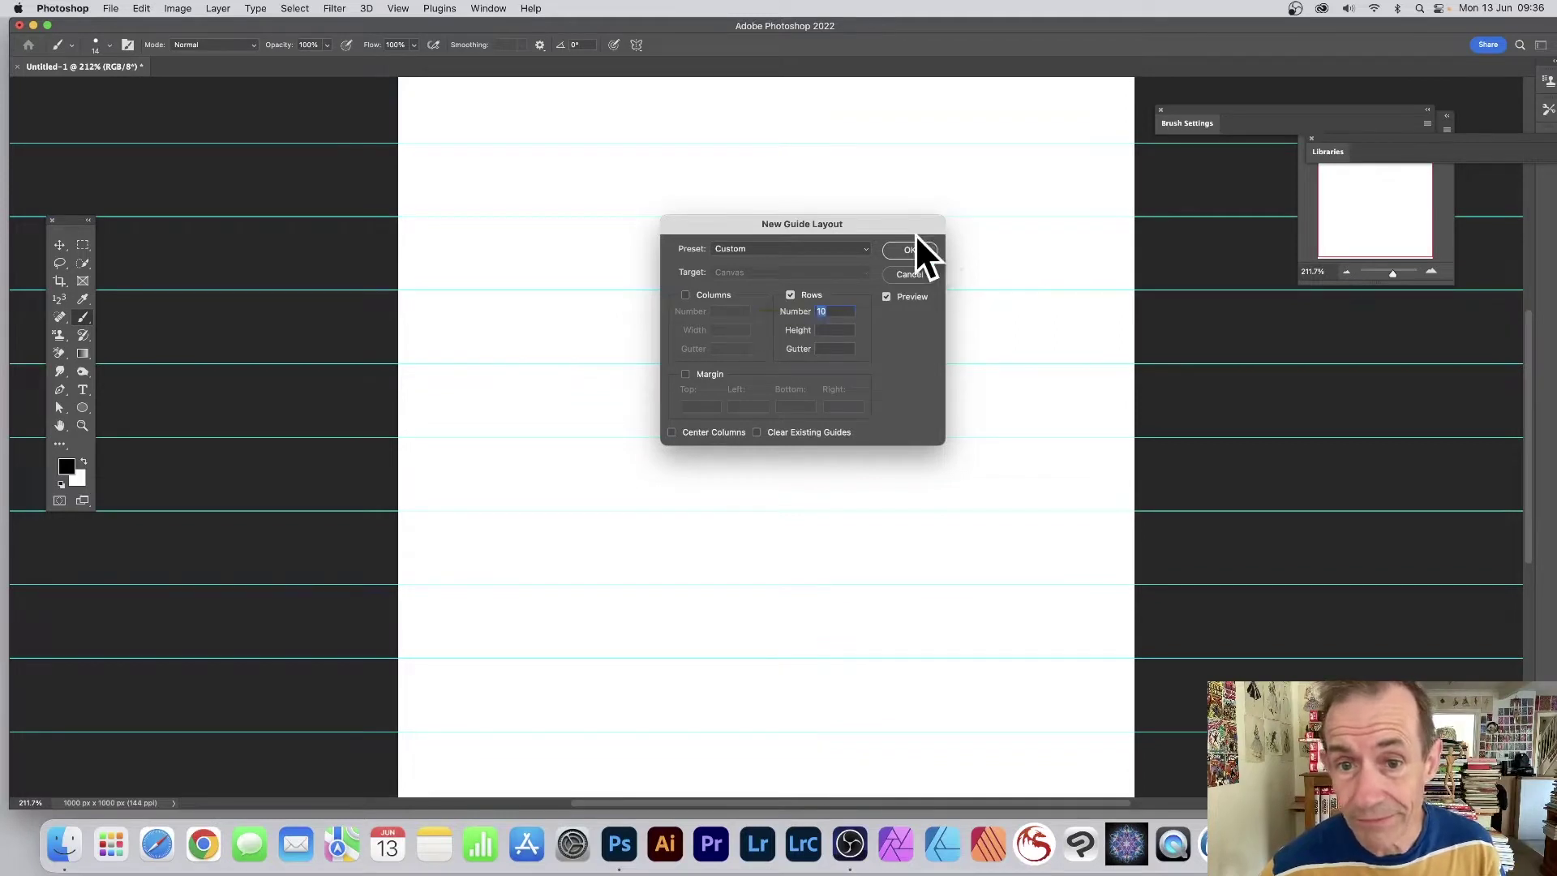
pyautogui.click(910, 250)
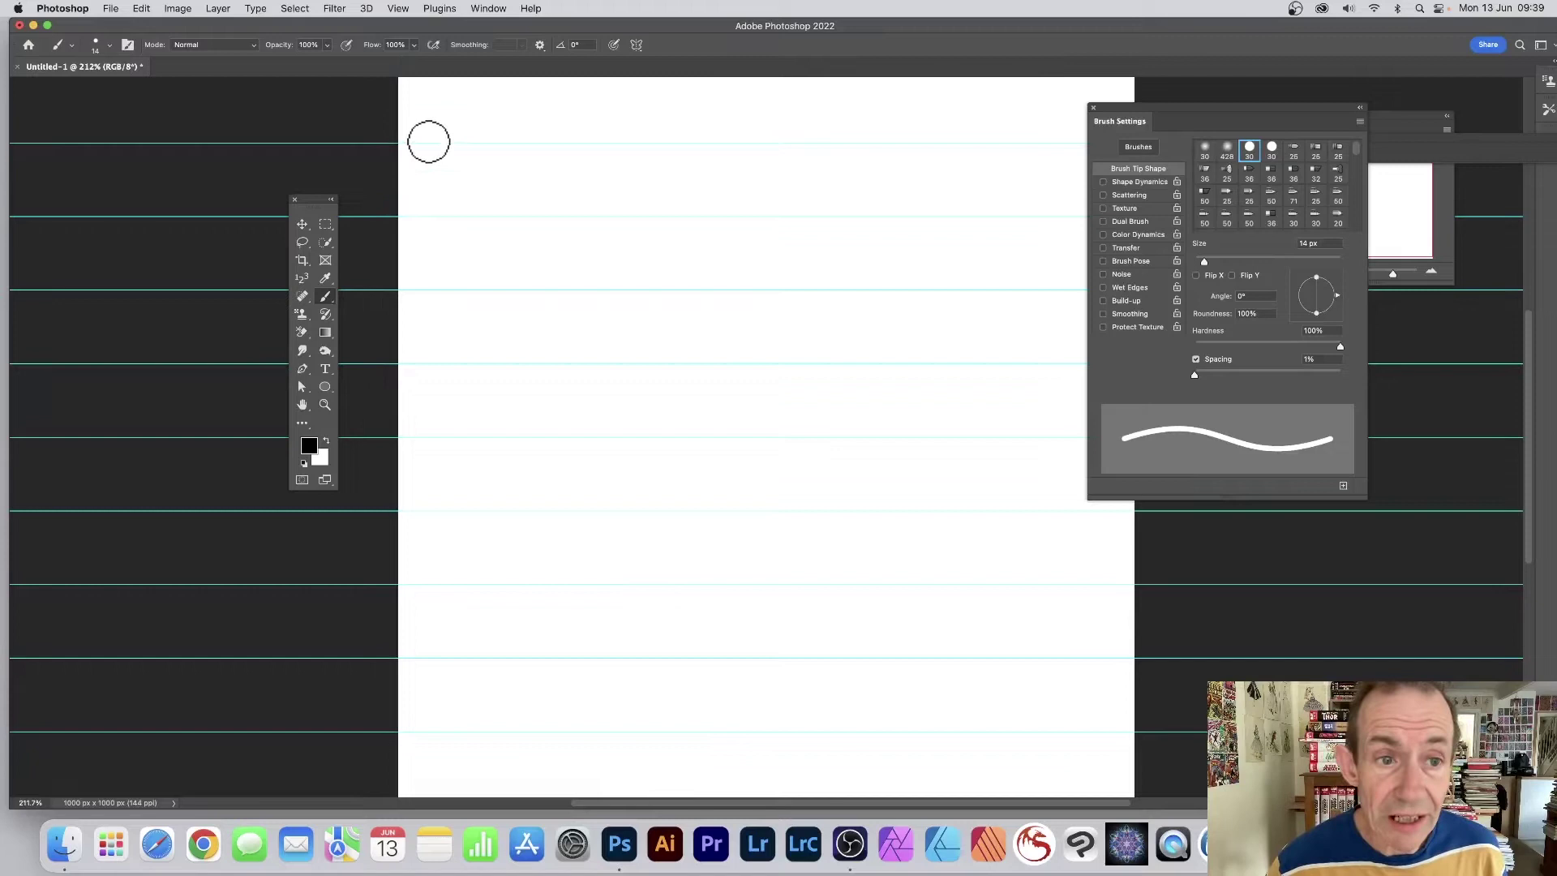
# Paint a straight solid black stroke along the top guide at 1% spacing.
pyautogui.click(428, 143)
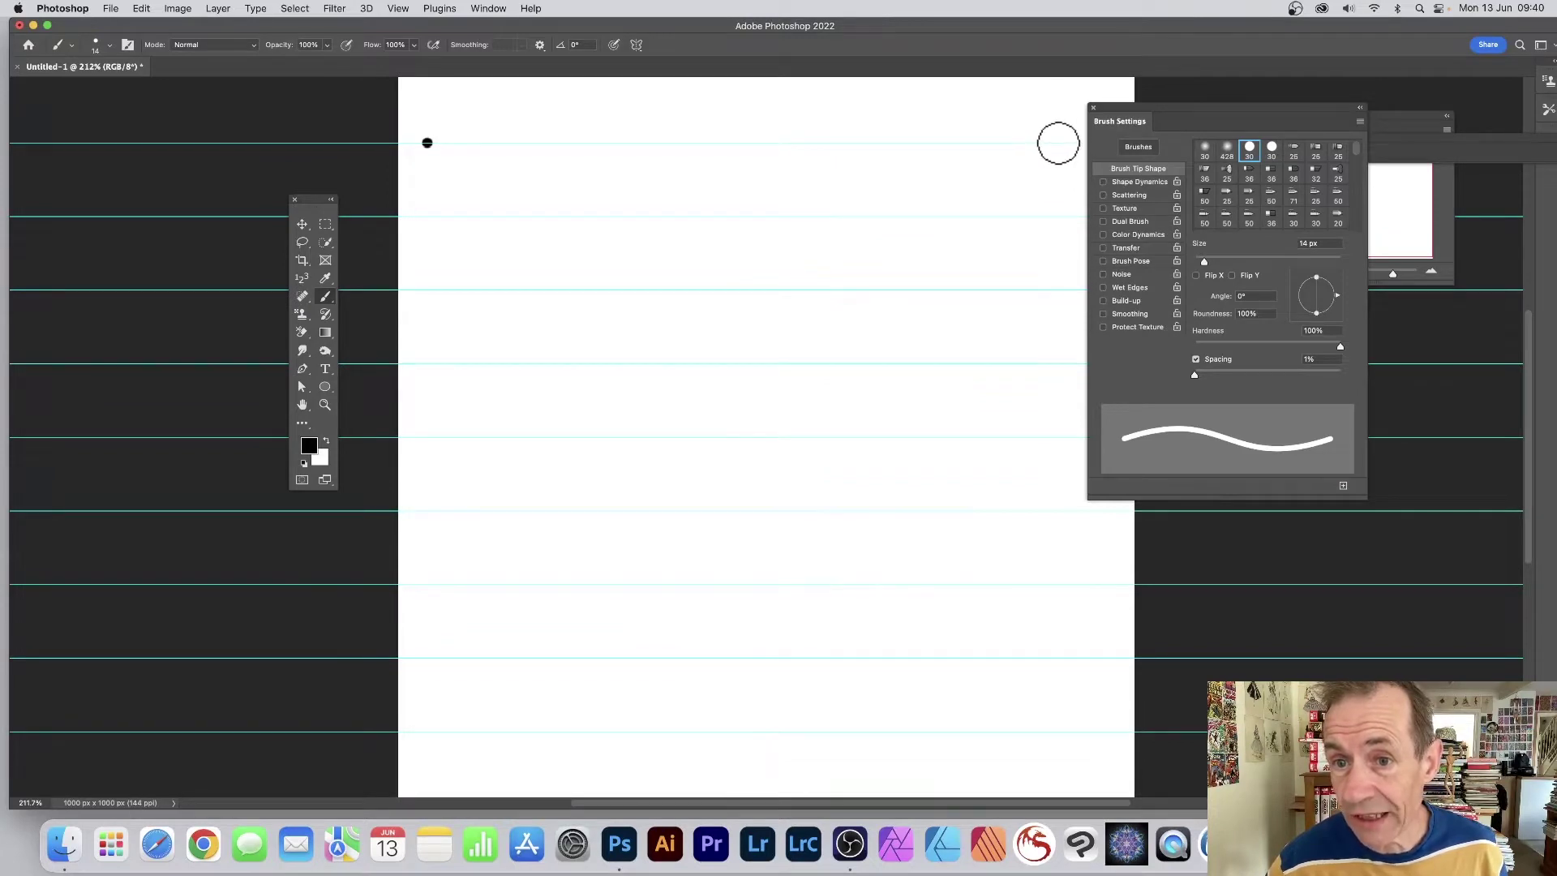
pyautogui.keyDown('shift'); pyautogui.click(1059, 145); pyautogui.keyUp('shift')
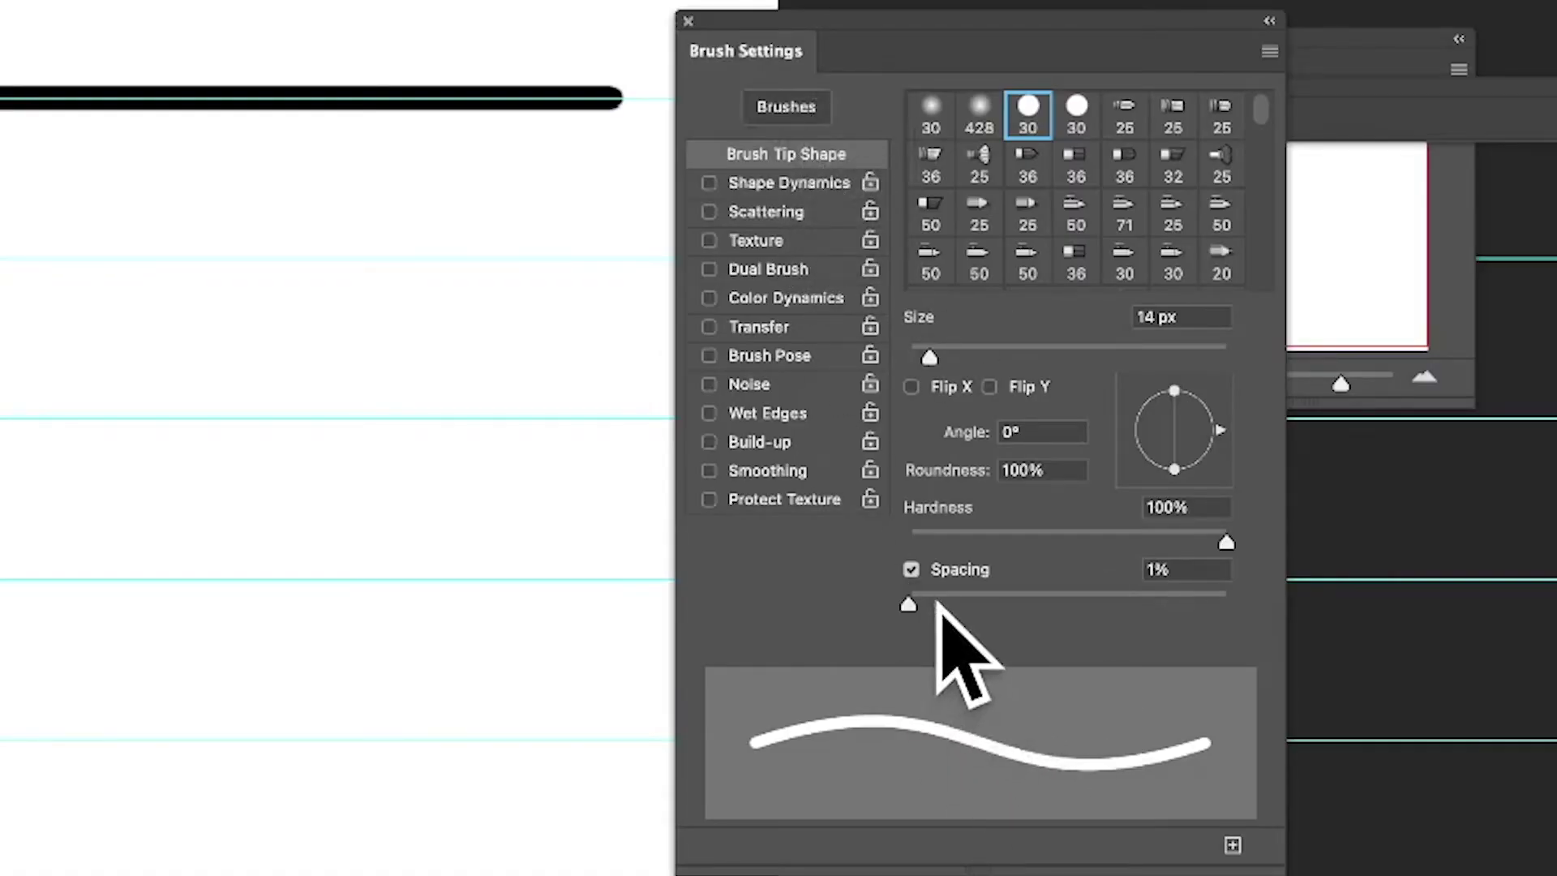
# Raise brush spacing to 100% and paint a touching-dot line along the second guide.
pyautogui.moveTo(910, 603); pyautogui.dragTo(1066, 600)
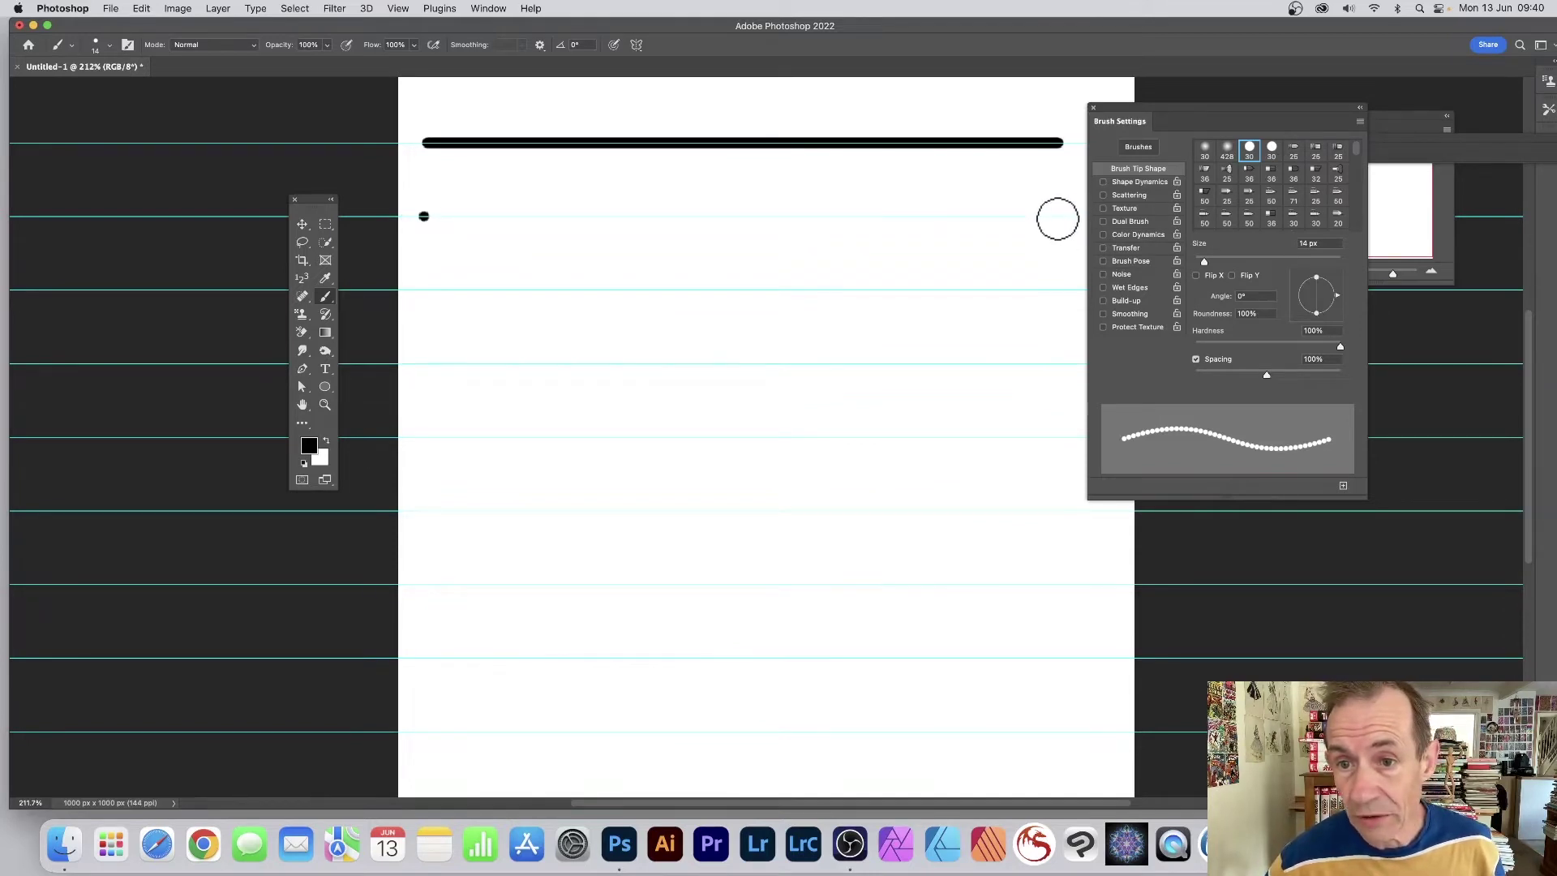
pyautogui.keyDown('shift'); pyautogui.click(1057, 220); pyautogui.keyUp('shift')
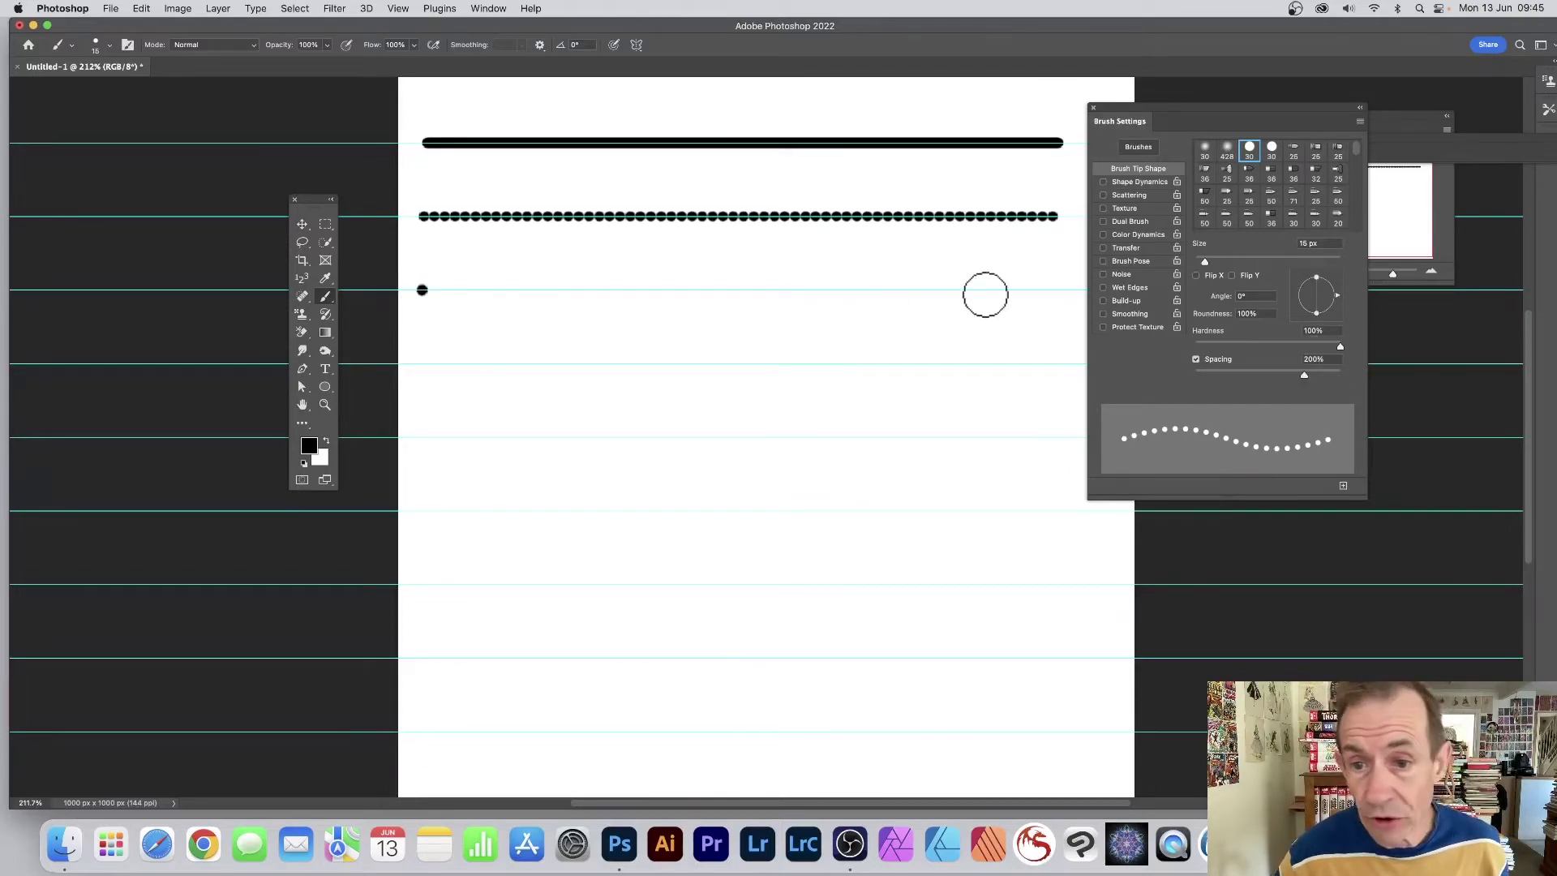
# Paint a line of widely spaced dots at 200% spacing along the third guide.
pyautogui.keyDown('shift'); pyautogui.click(1046, 290); pyautogui.keyUp('shift')
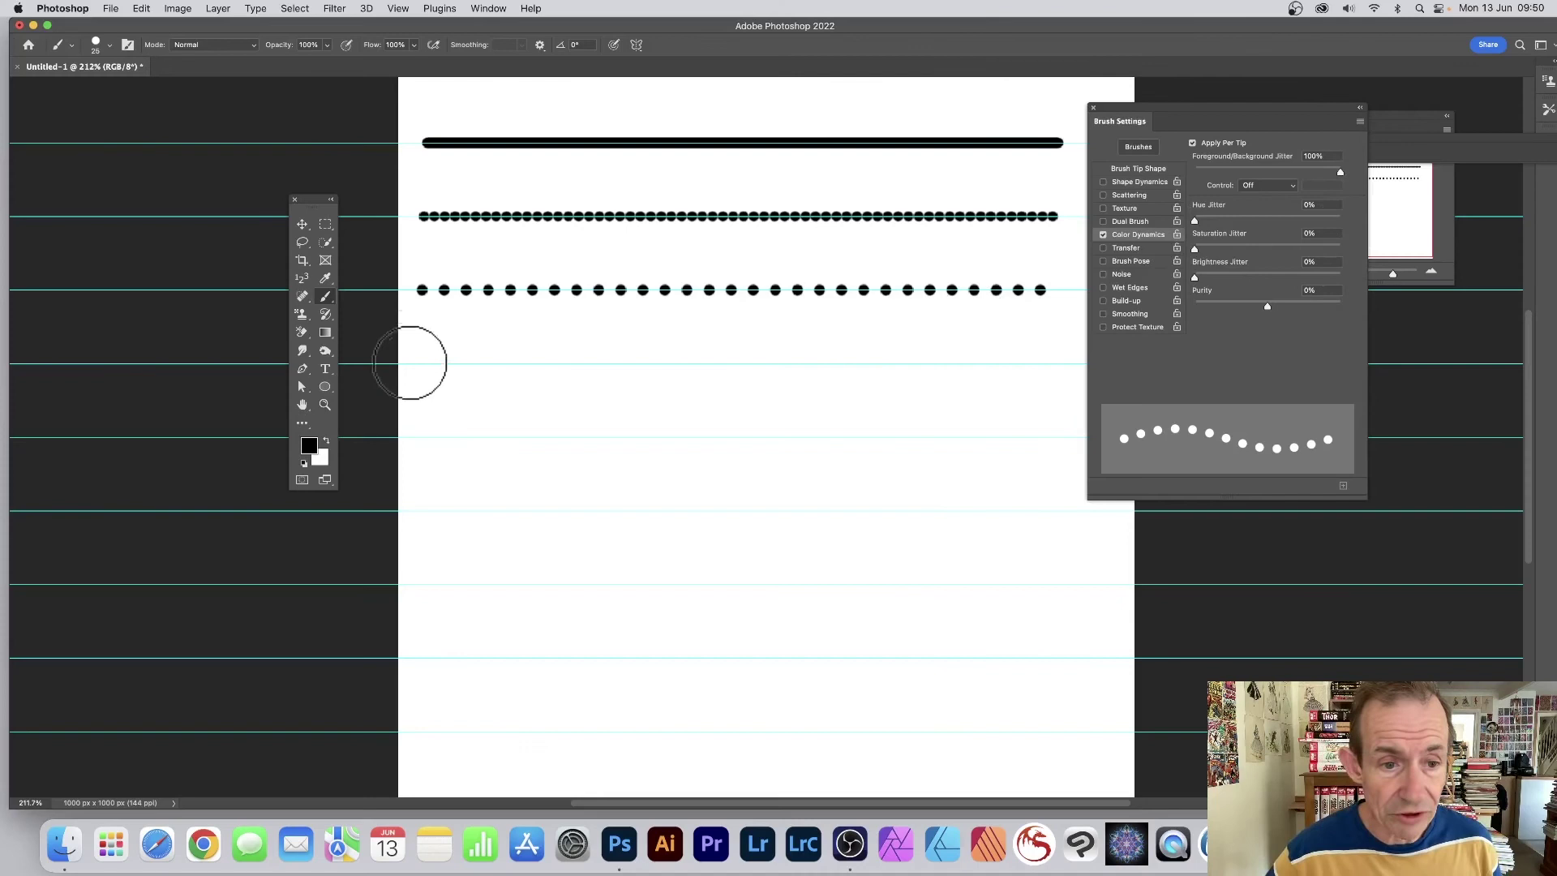
# Paint a line of dots in mixed grey and black shades along the fourth guide.
pyautogui.keyDown('shift'); pyautogui.click(1052, 364); pyautogui.keyUp('shift')
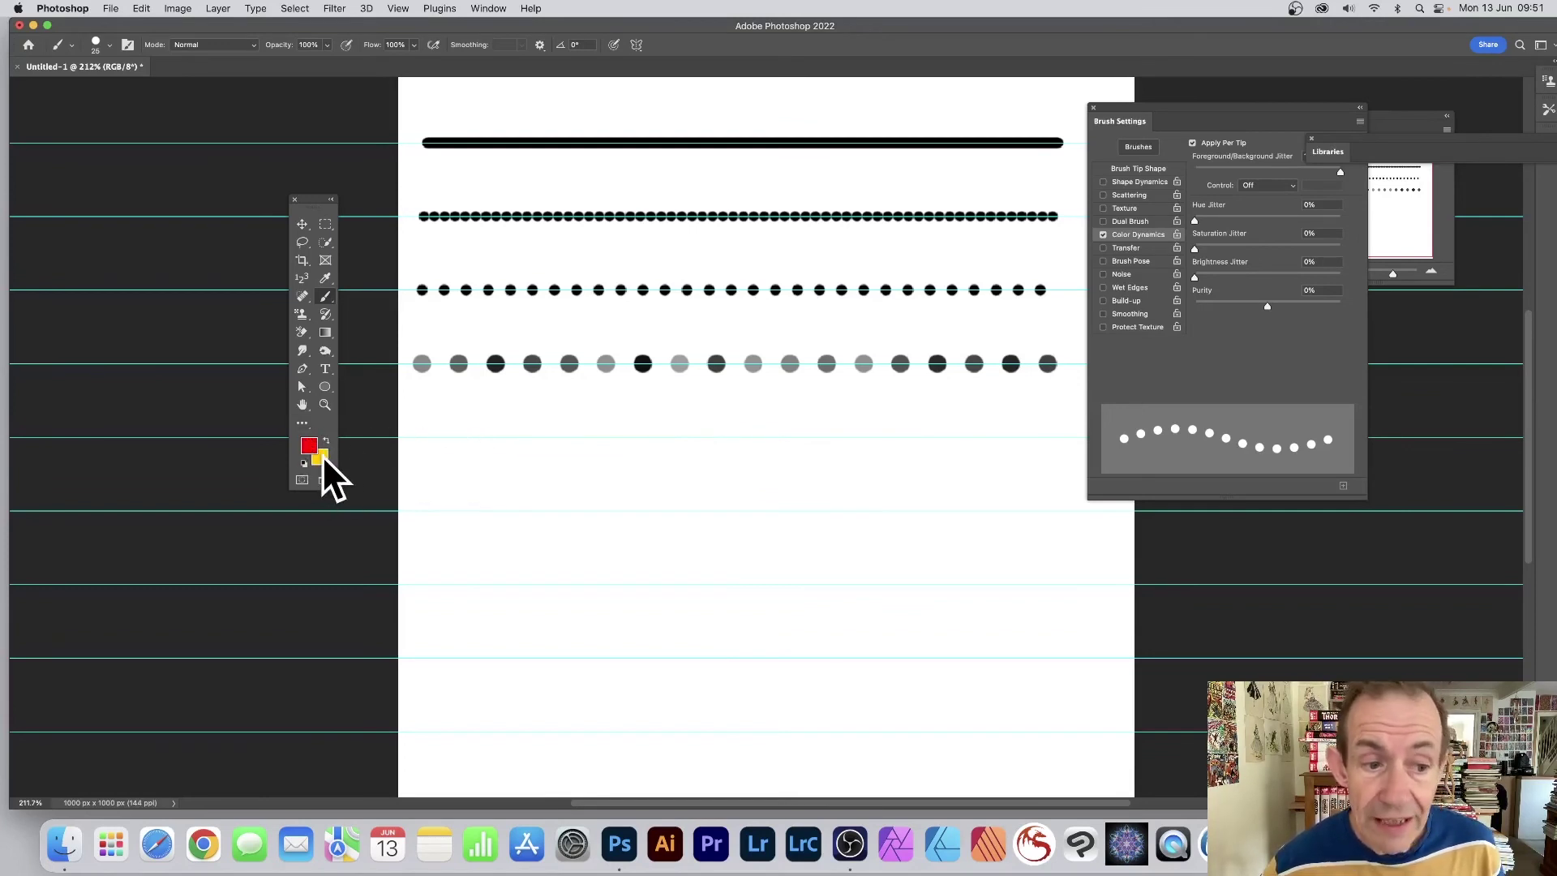
# Paint a straight row of red-orange dots along the fifth guide.
pyautogui.click(425, 437)
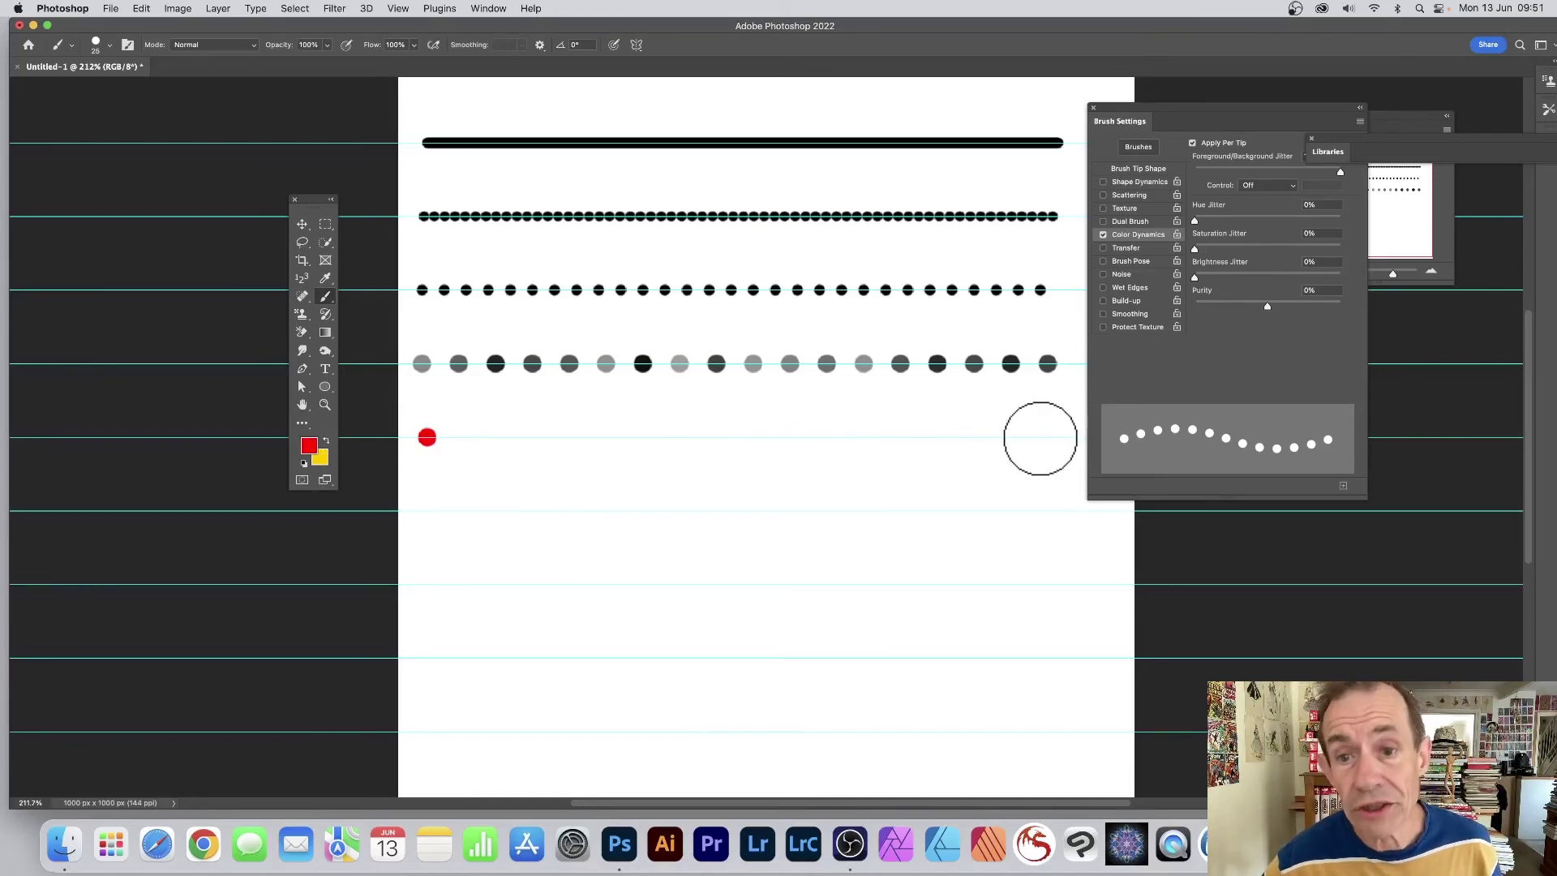
pyautogui.keyDown('shift'); pyautogui.click(1053, 437); pyautogui.keyUp('shift')
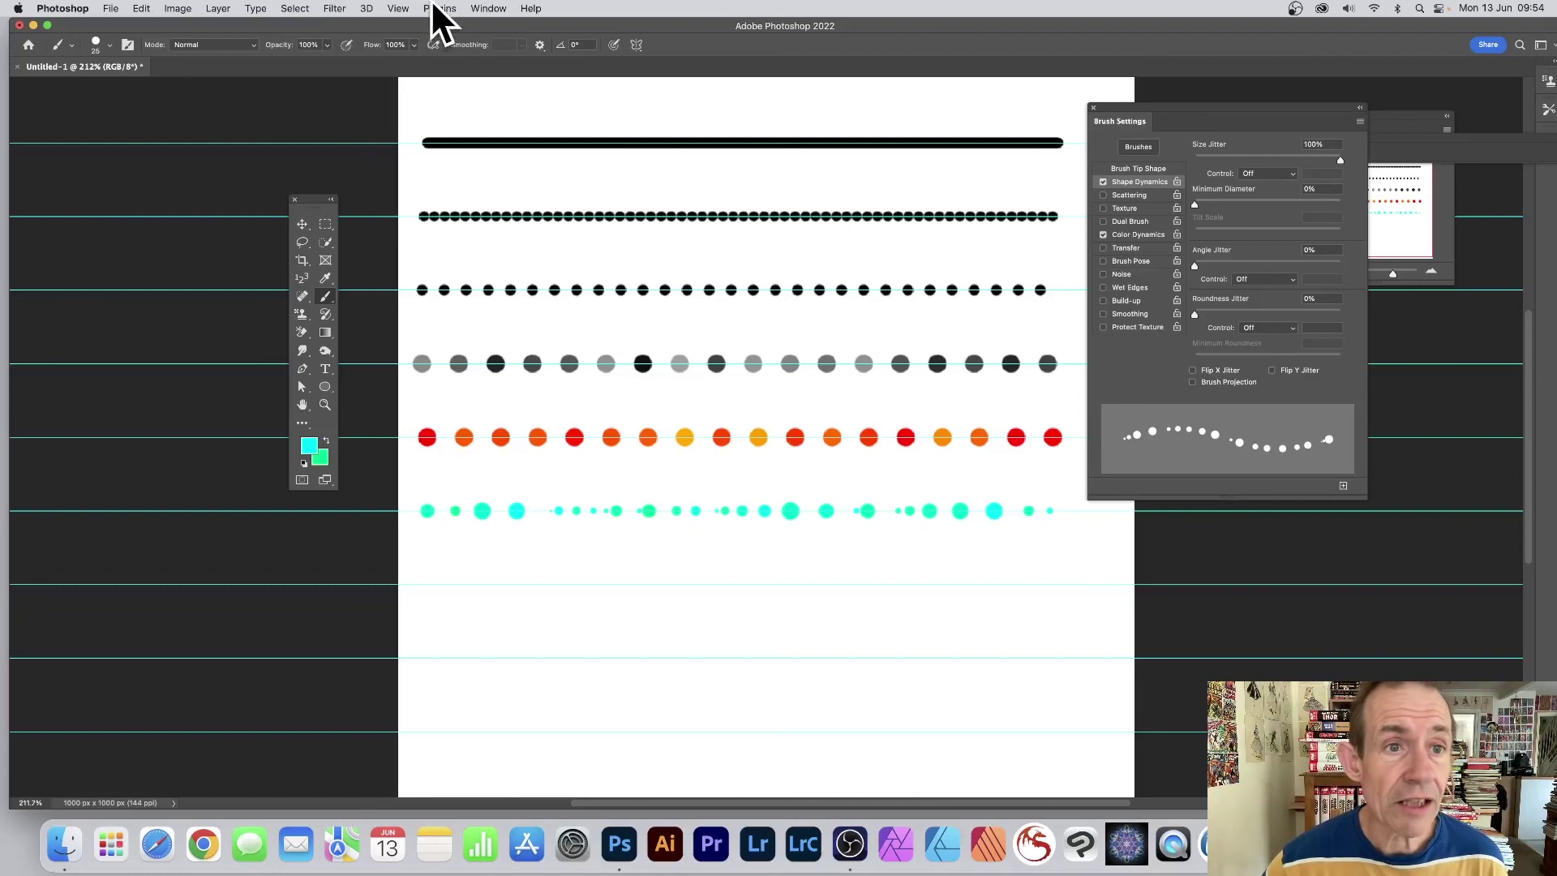
# Clear all guides from the canvas with View > Clear Guides.
pyautogui.click(398, 9)
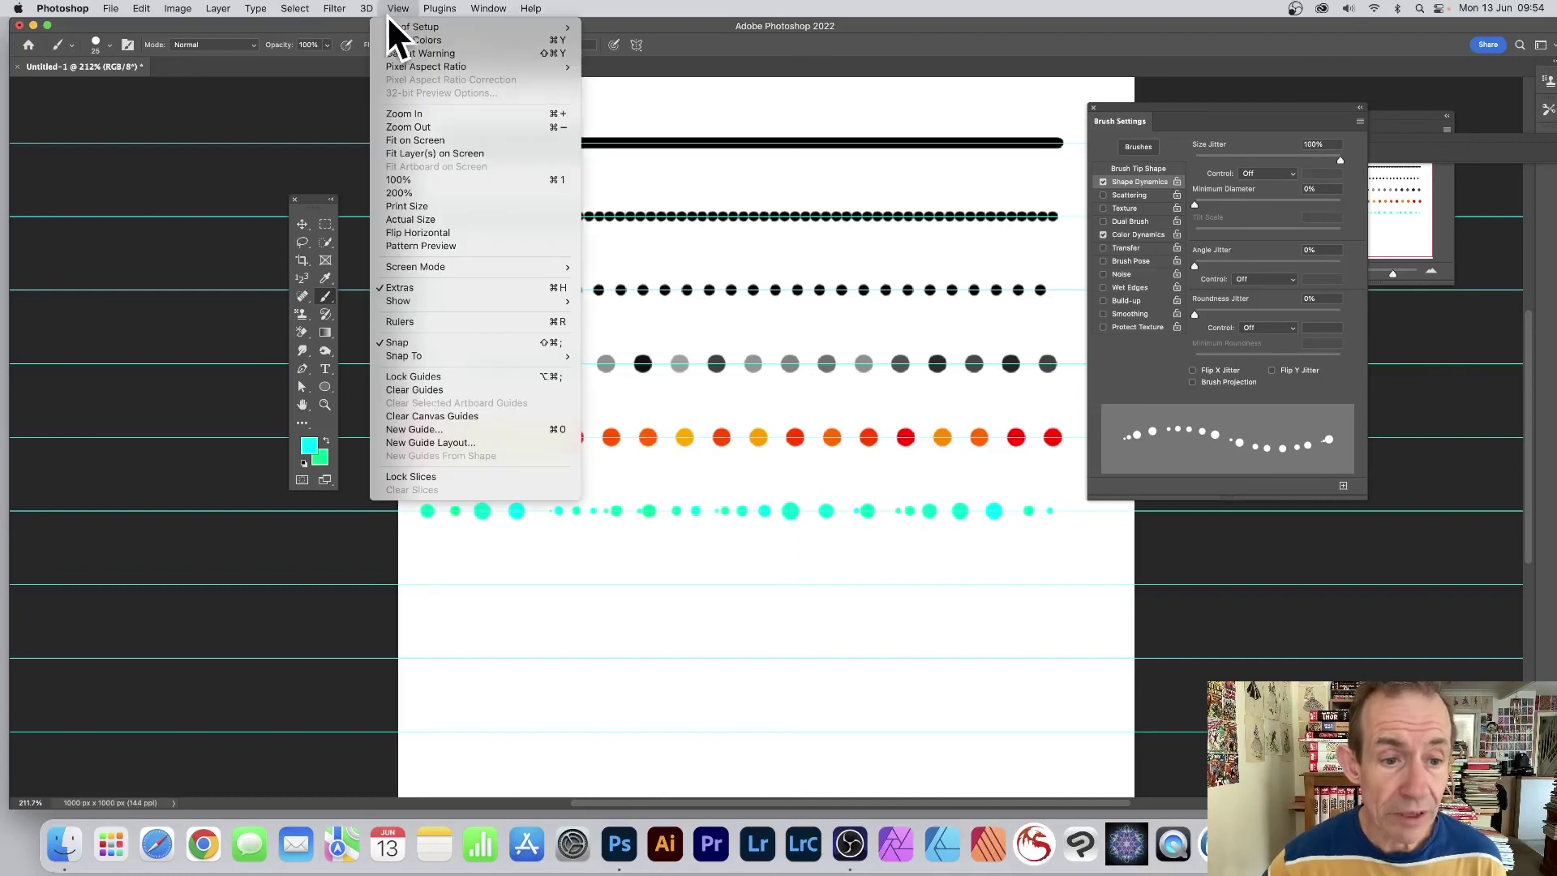
pyautogui.click(414, 389)
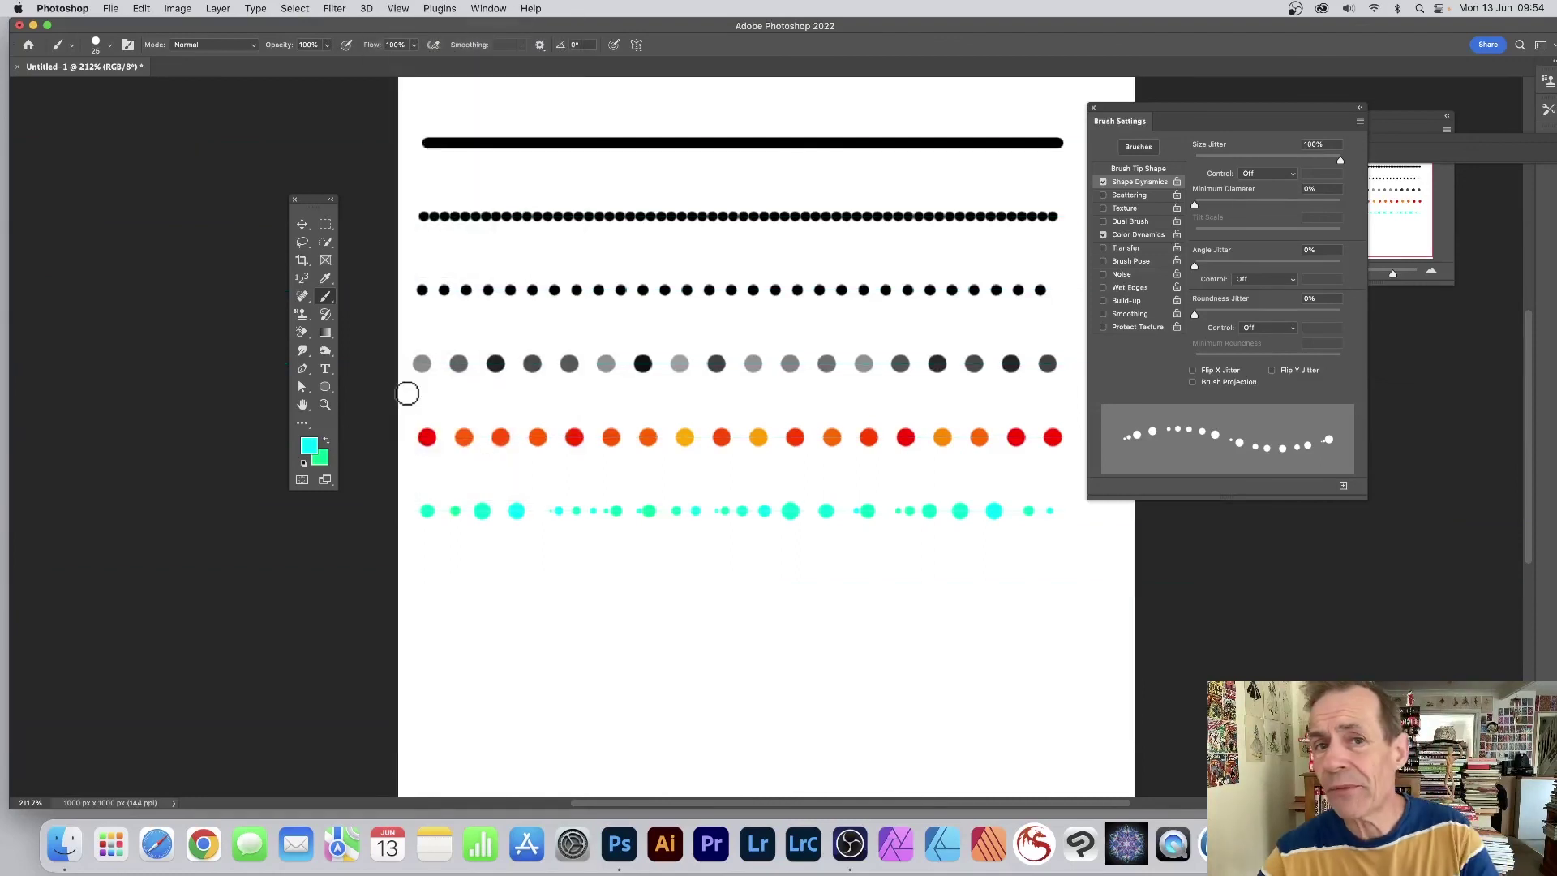